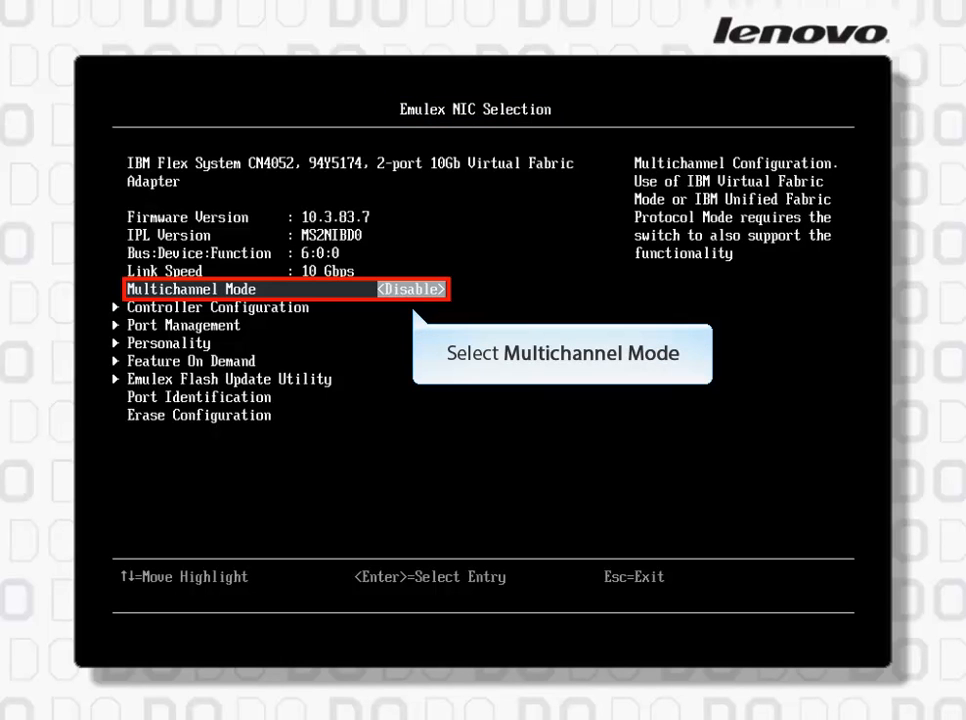
Set the Emulex adapter's Multichannel Mode to IBM Virtual Fabric Mode
{"action": "key", "text": "Return"}
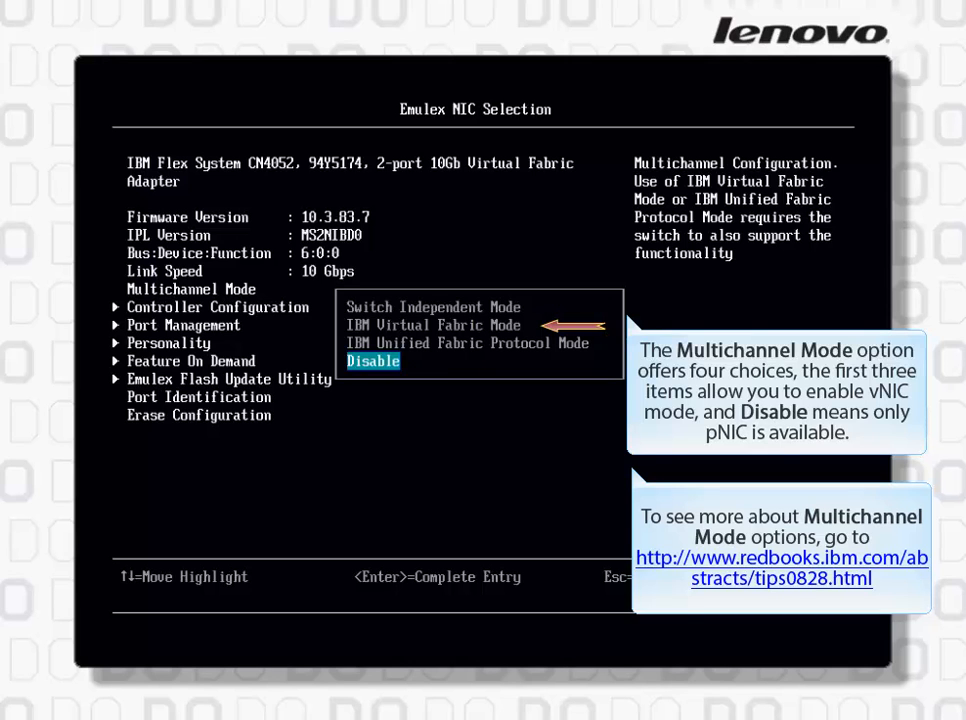
{"action": "key", "text": "Up"}
{"action": "key", "text": "Up"}
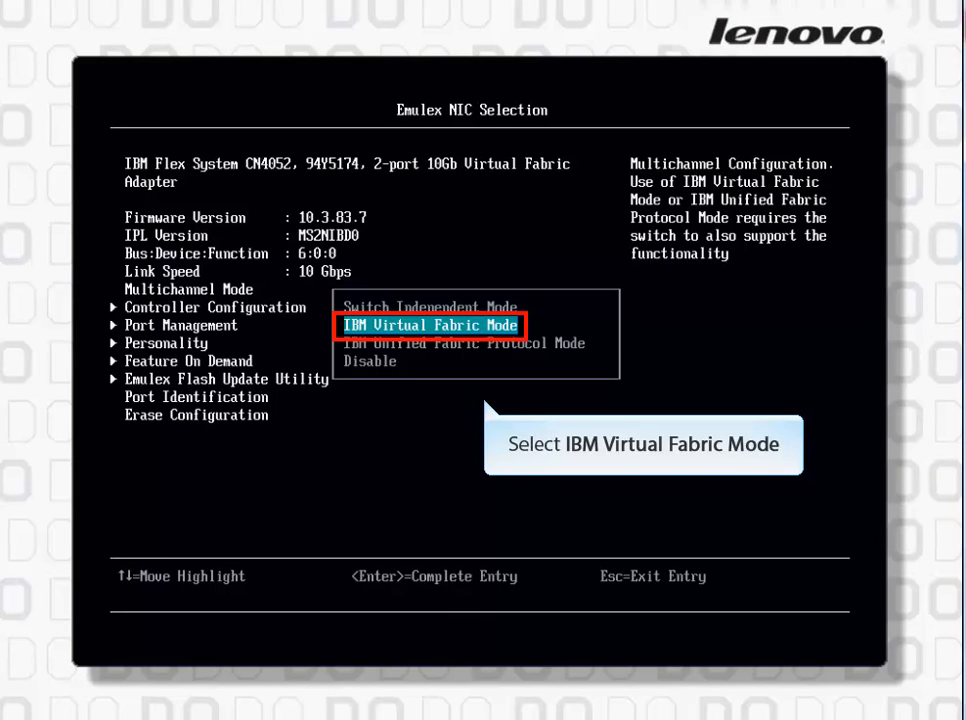
{"action": "key", "text": "Return"}
Examine the first port's current controller configuration for NIC functions 0, 2, 4 and 6
{"action": "key", "text": "Down"}
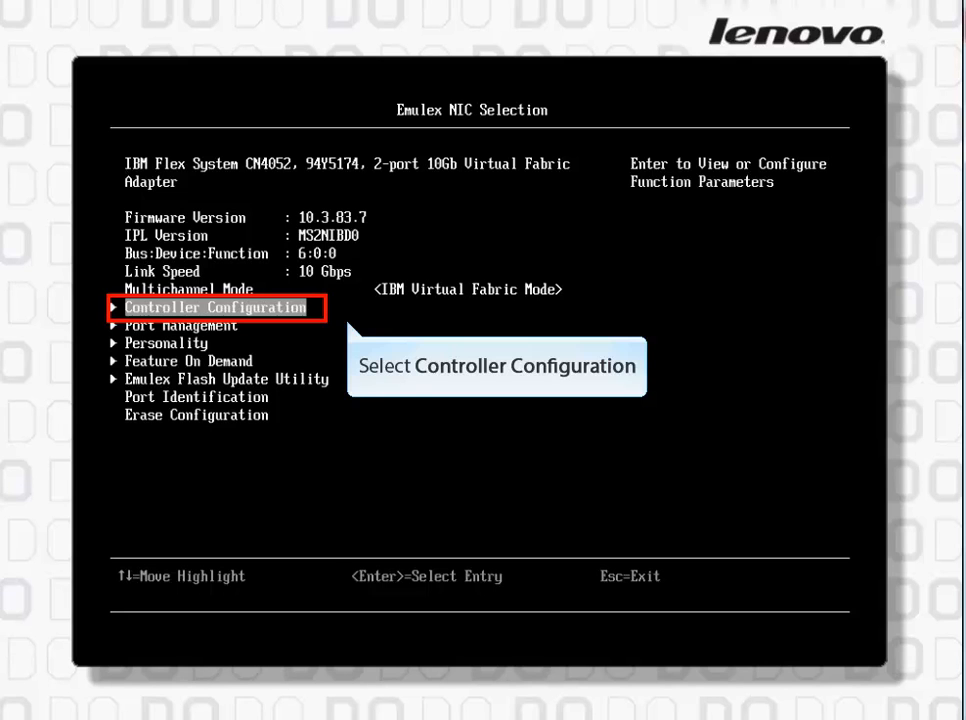
{"action": "key", "text": "Return"}
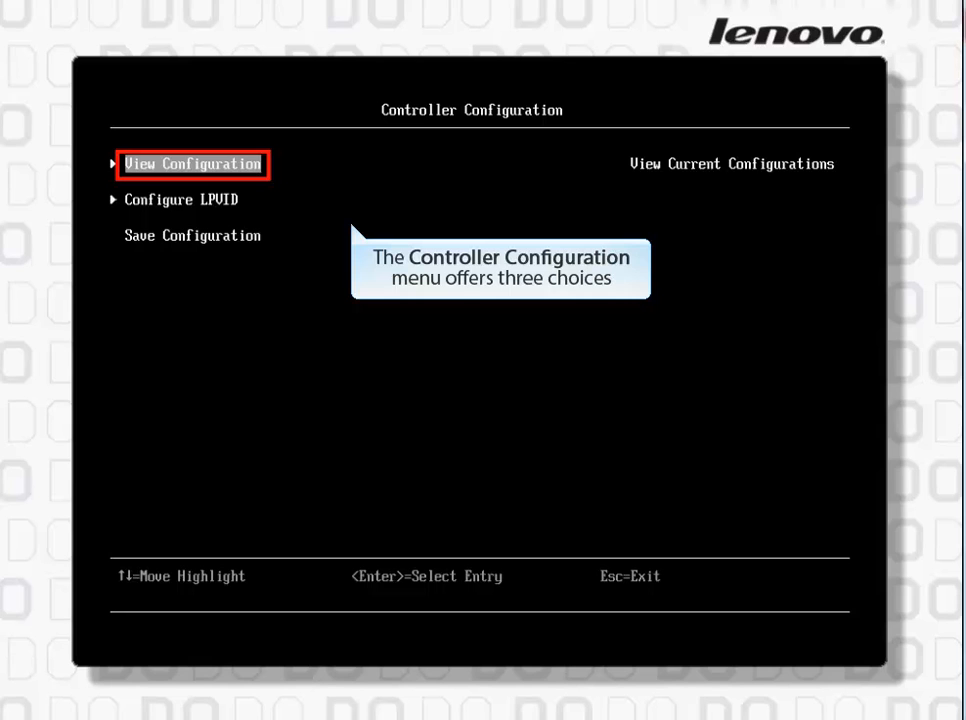
{"action": "key", "text": "Down"}
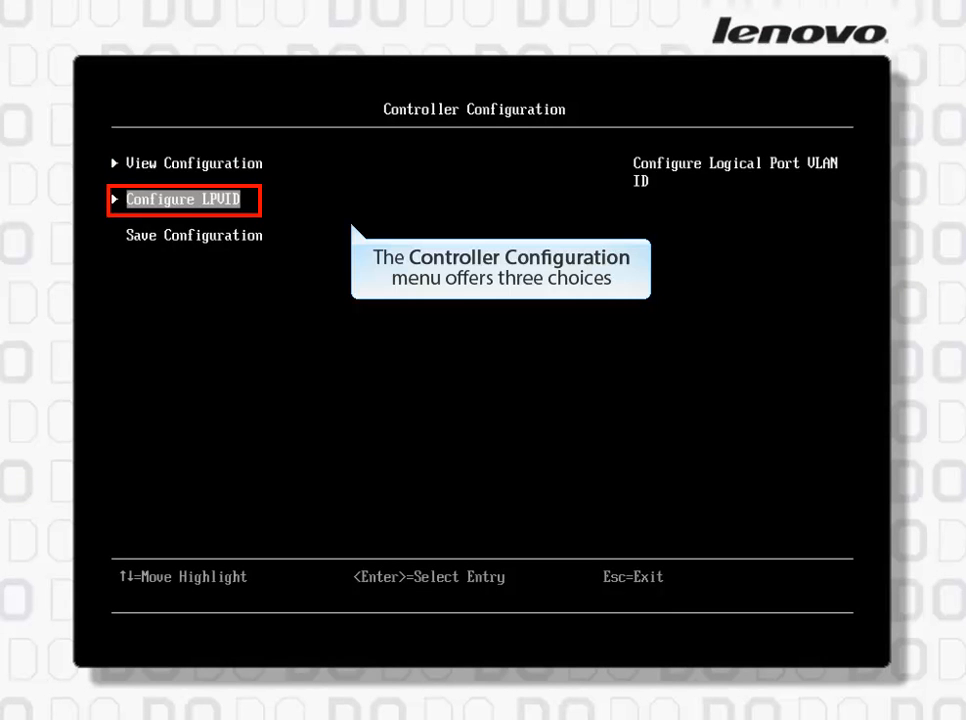
{"action": "key", "text": "Down"}
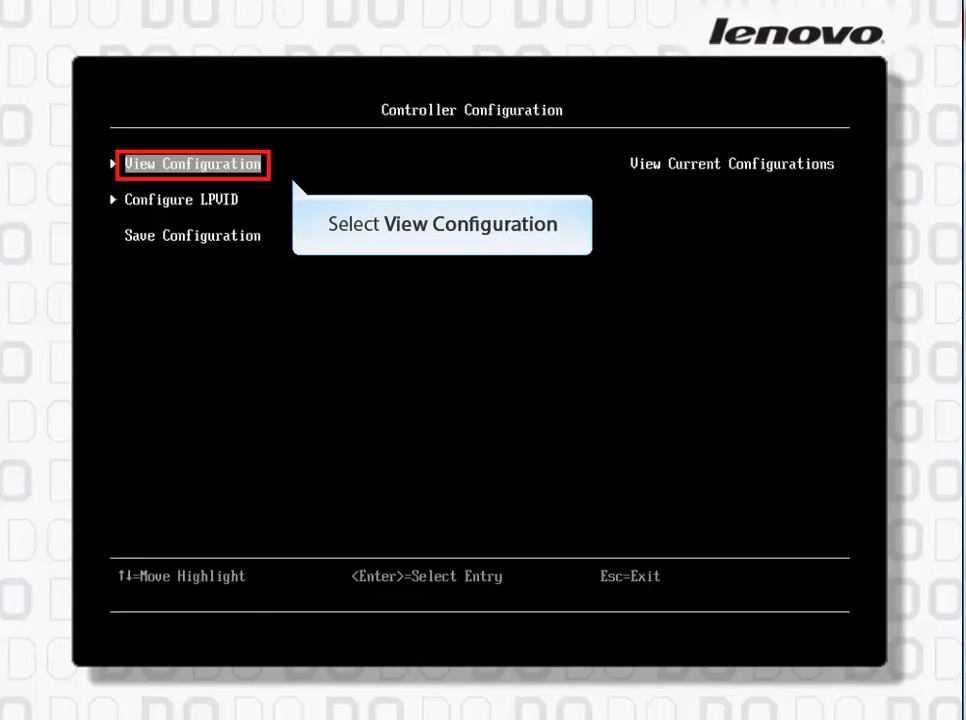
{"action": "key", "text": "Return"}
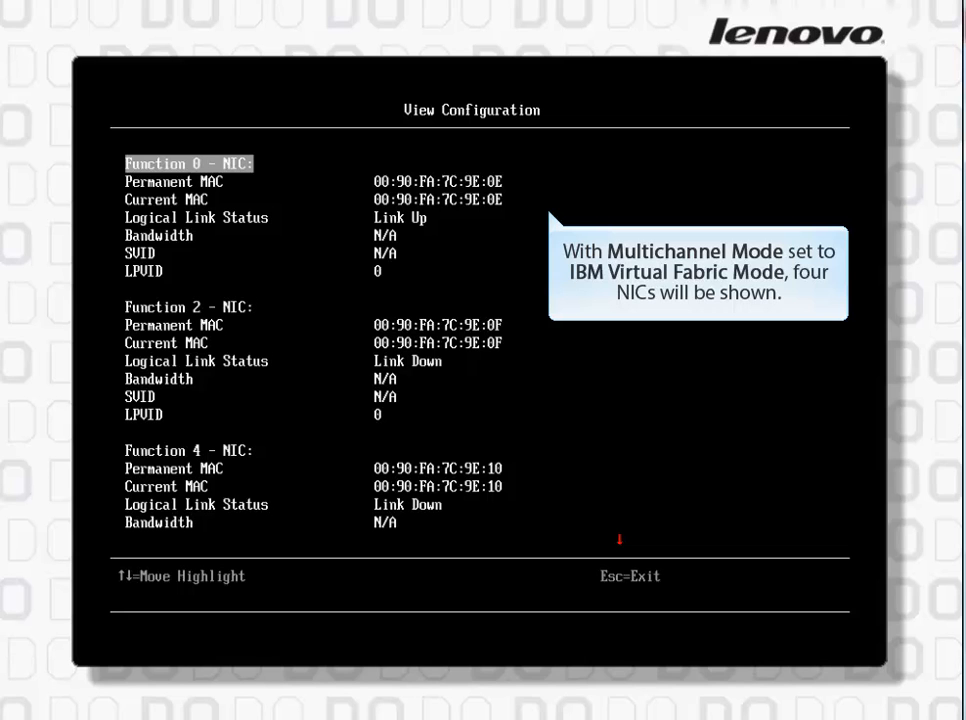
{"action": "key", "text": "Down"}
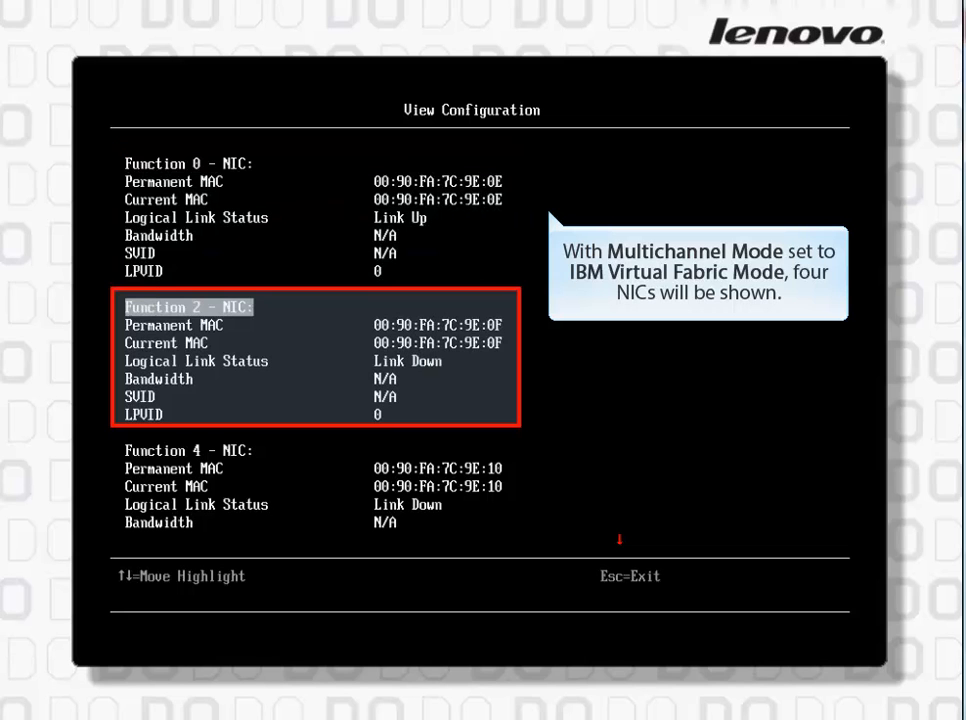
{"action": "key", "text": "Down"}
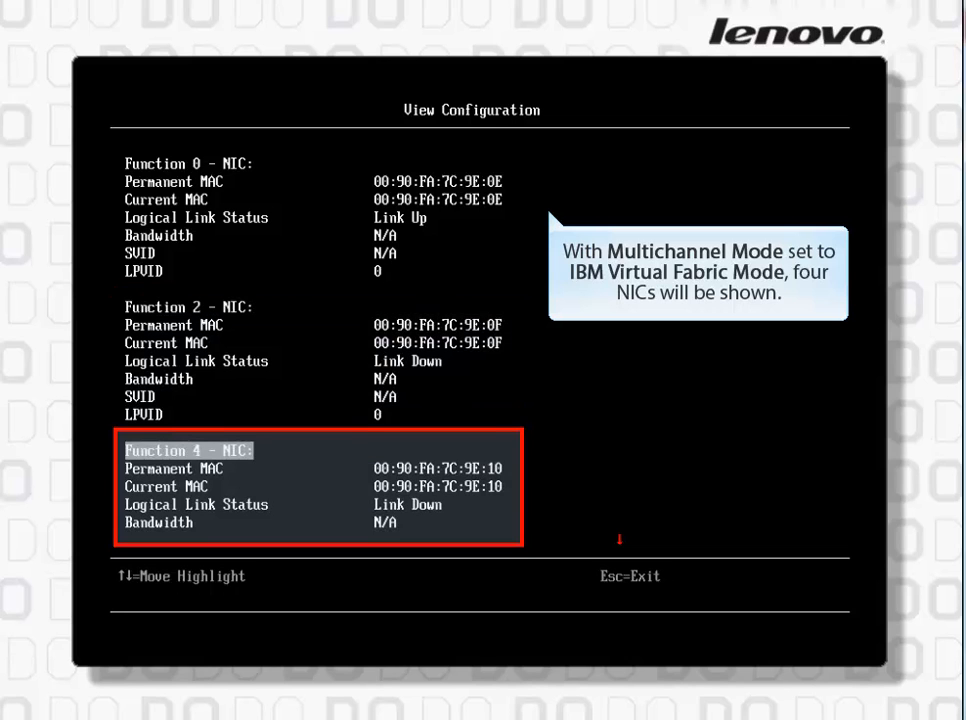
{"action": "key", "text": "Down"}
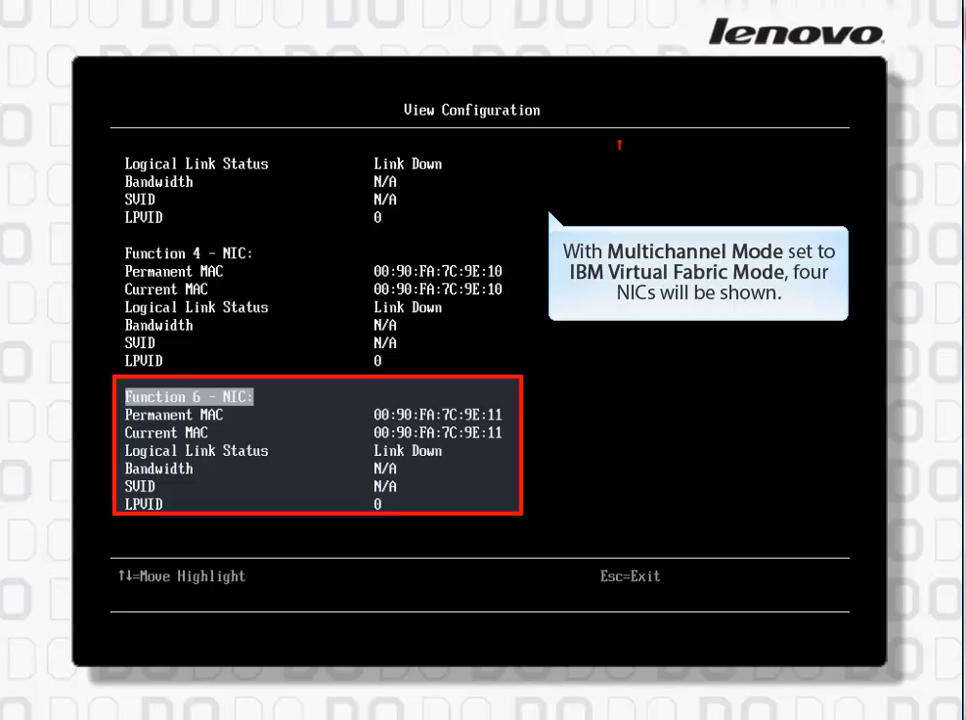
{"action": "key", "text": "Escape"}
Check the first port's LPVID settings without changing them, and return to the Network device list
{"action": "key", "text": "Down"}
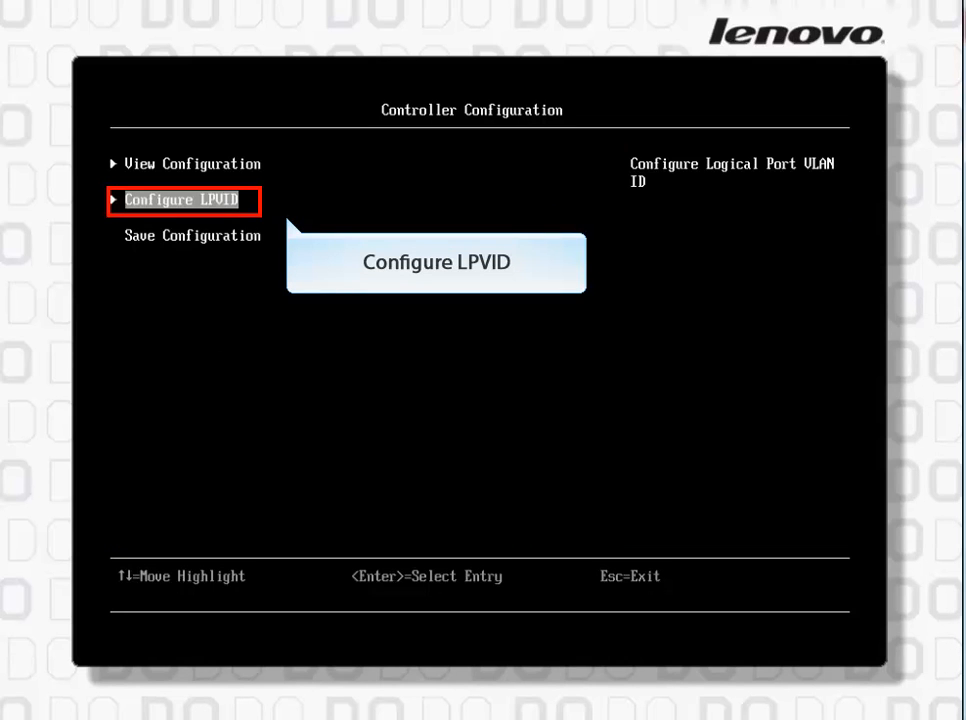
{"action": "key", "text": "Return"}
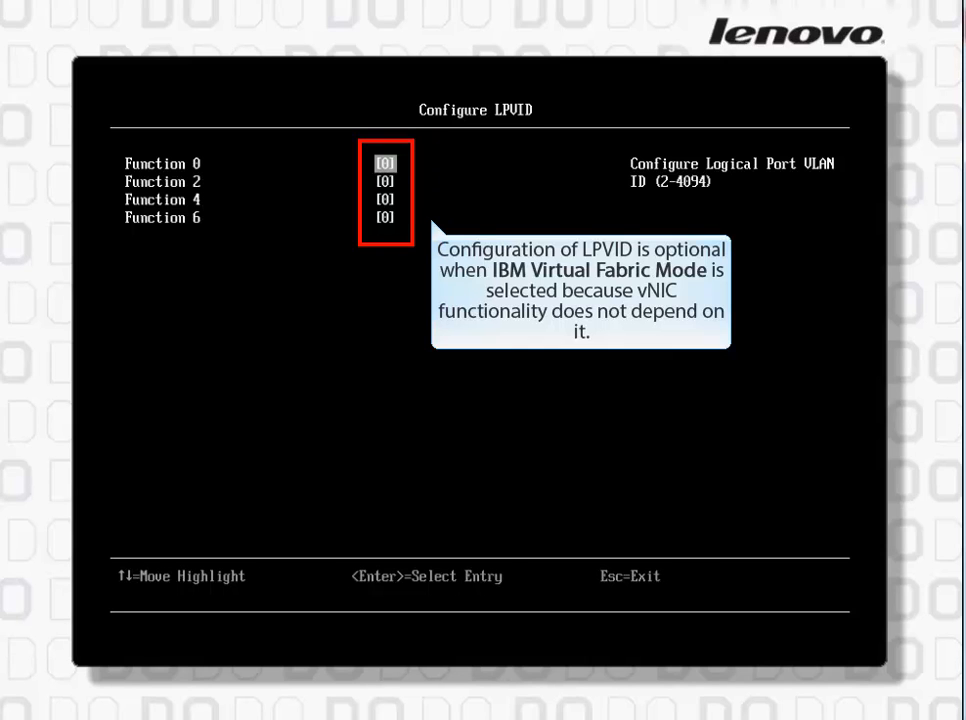
{"action": "key", "text": "Return"}
{"action": "key", "text": "Escape"}
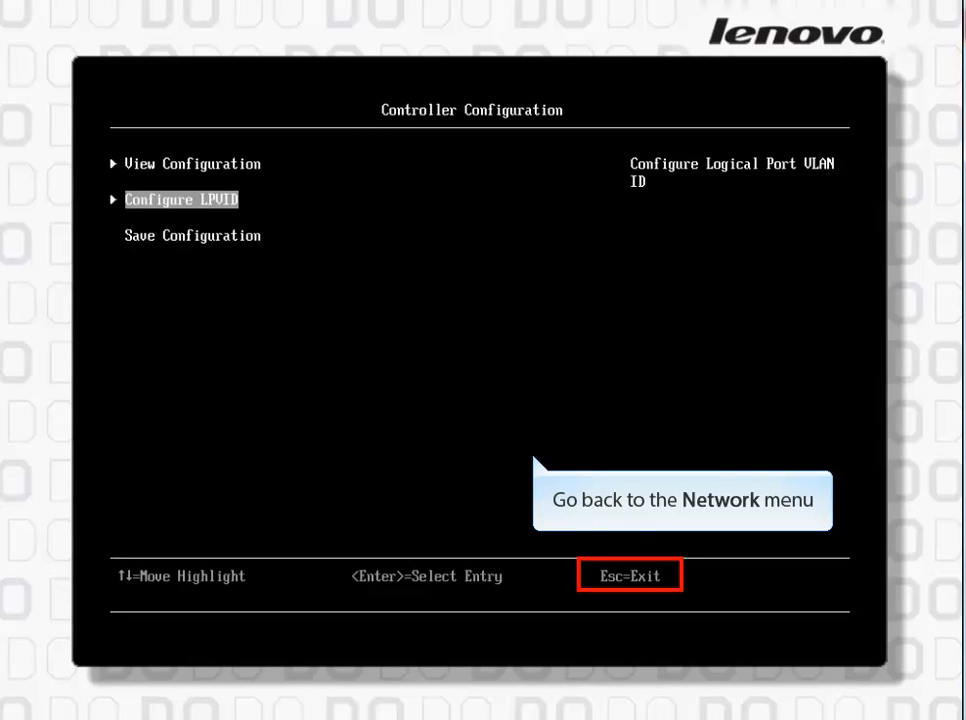
{"action": "key", "text": "Escape"}
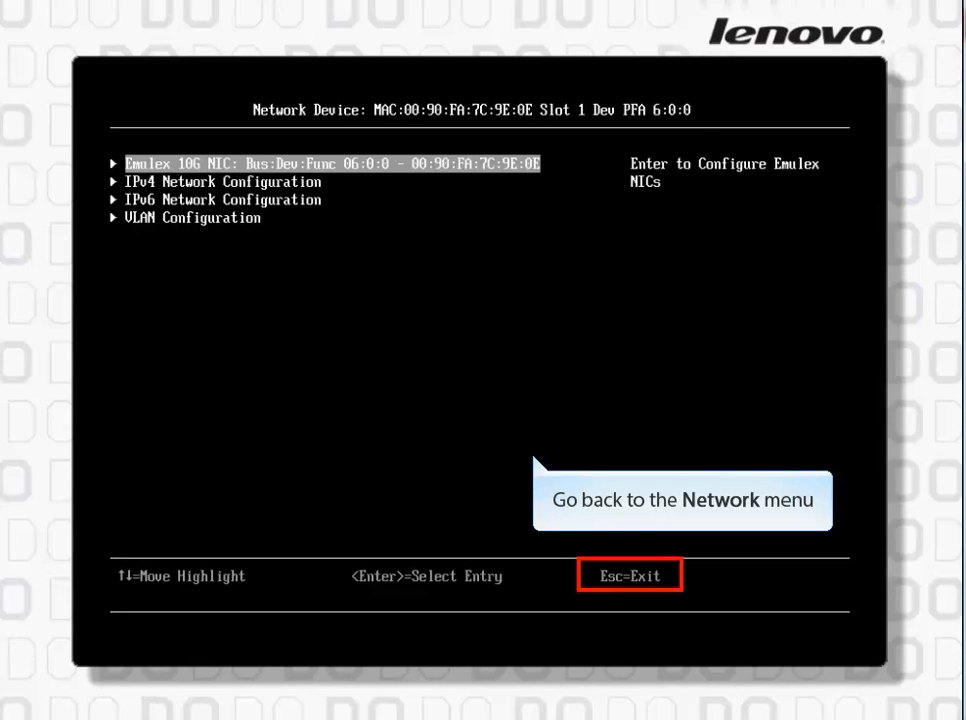
{"action": "key", "text": "Escape"}
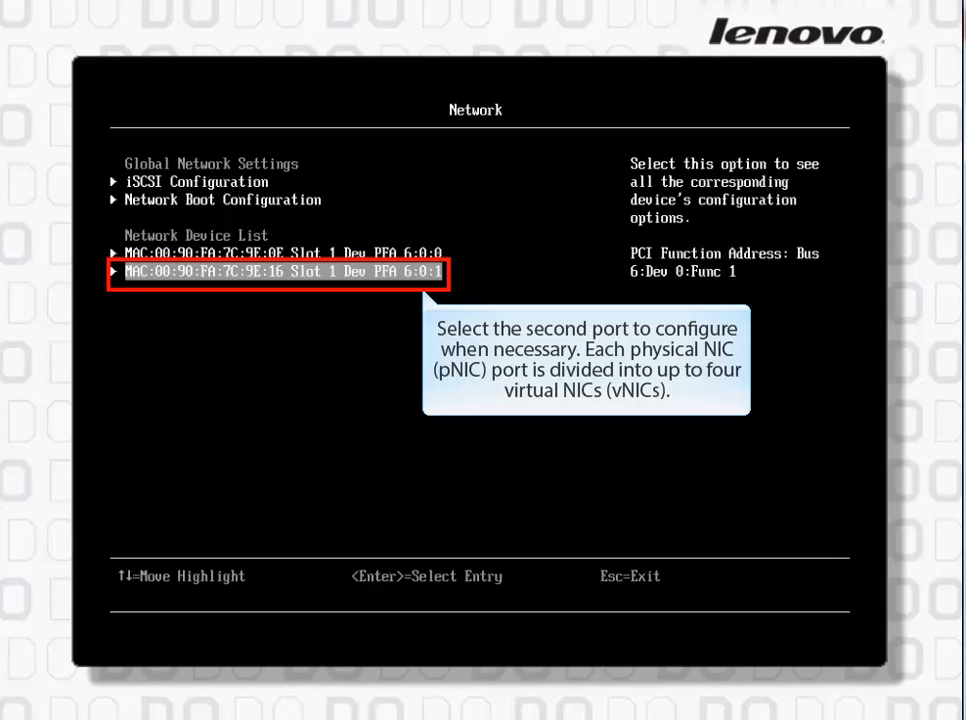
Examine the current controller configuration of the second port, PFA 6:0:1, for NIC functions 1, 3, 5 and 7
{"action": "key", "text": "Return"}
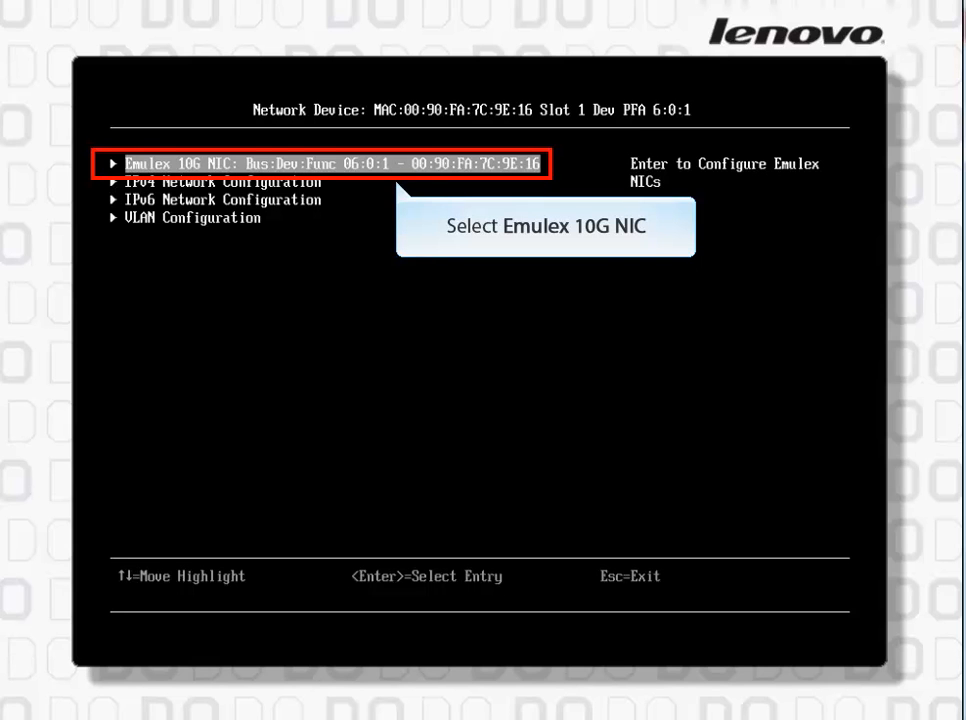
{"action": "key", "text": "Return"}
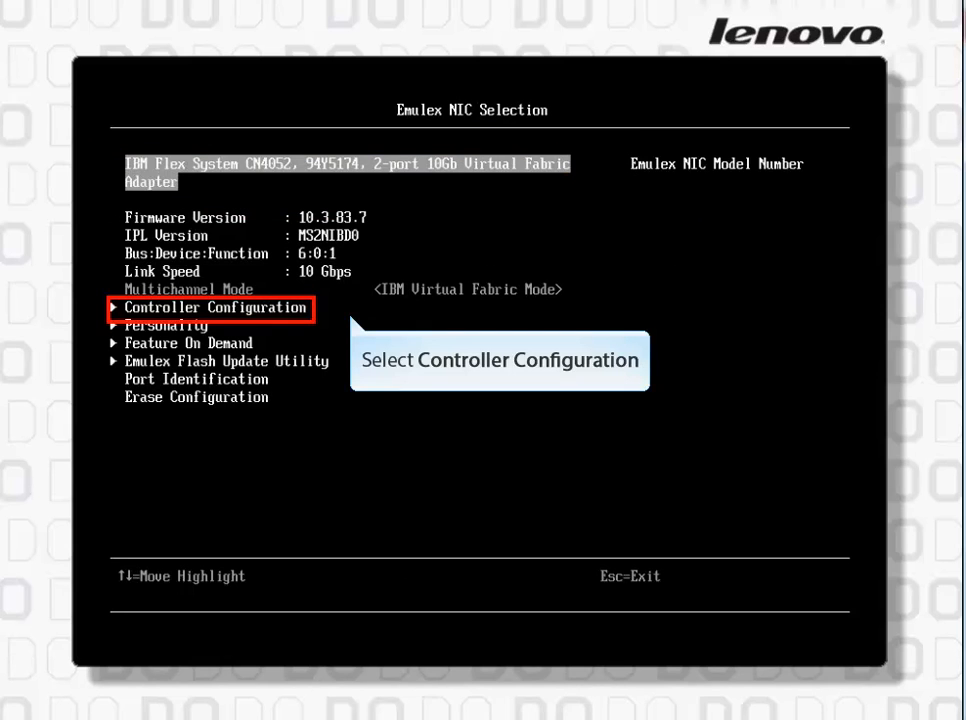
{"action": "key", "text": "Down"}
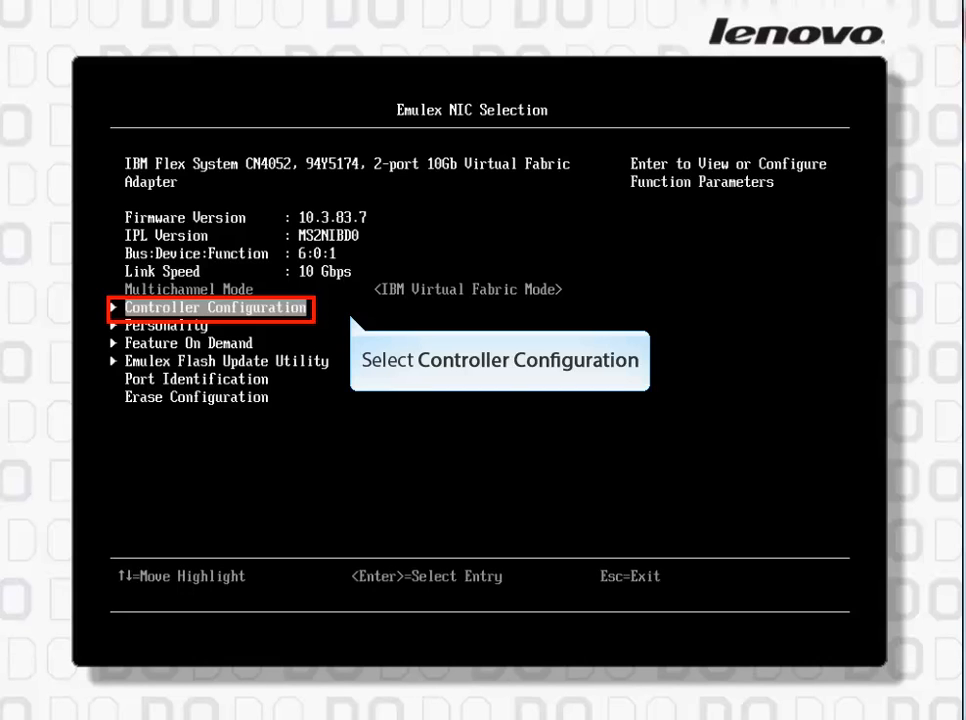
{"action": "key", "text": "Return"}
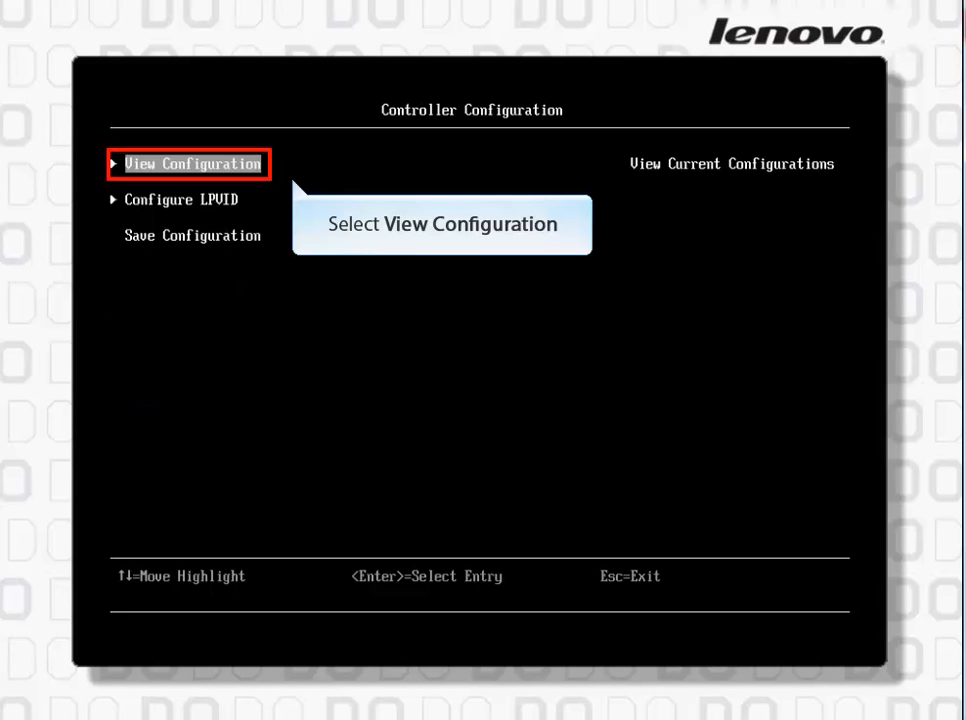
{"action": "key", "text": "Return"}
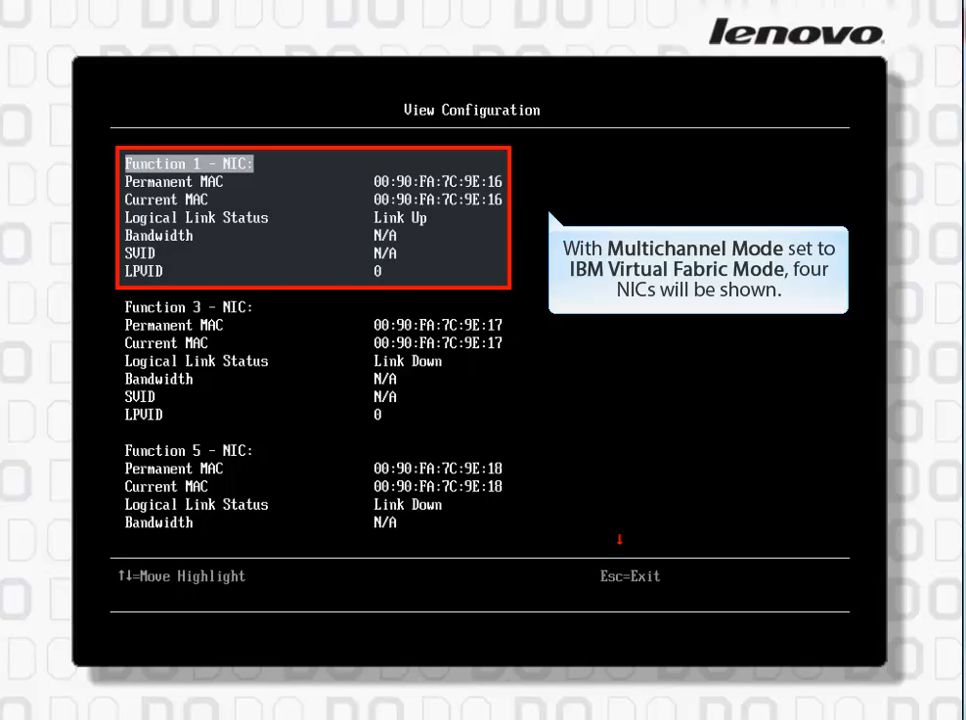
{"action": "key", "text": "Down"}
{"action": "key", "text": "Down"}
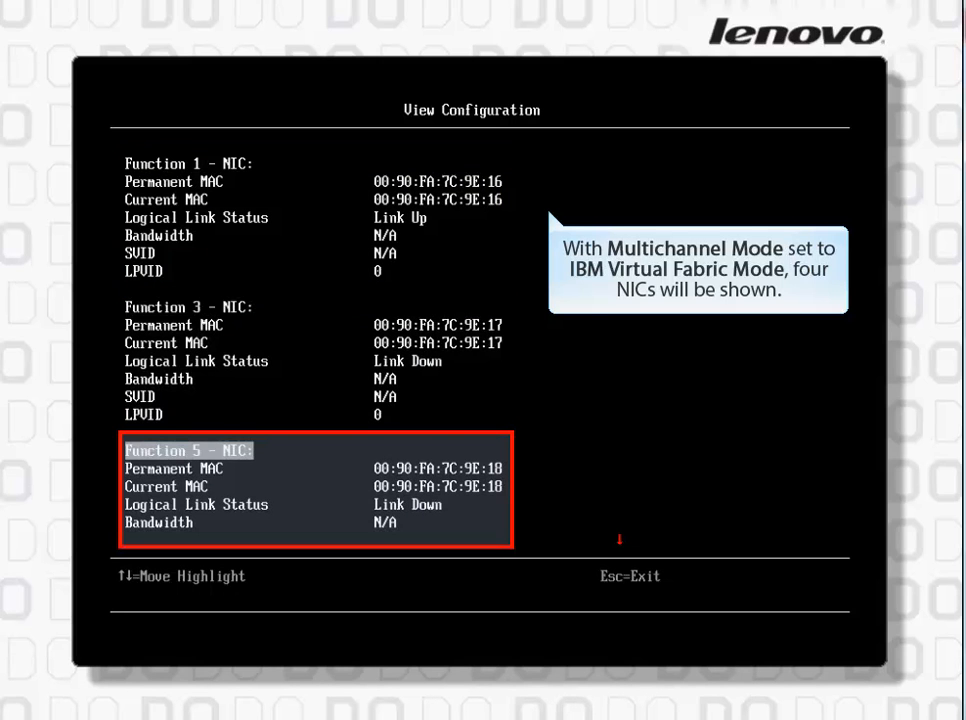
{"action": "key", "text": "Down"}
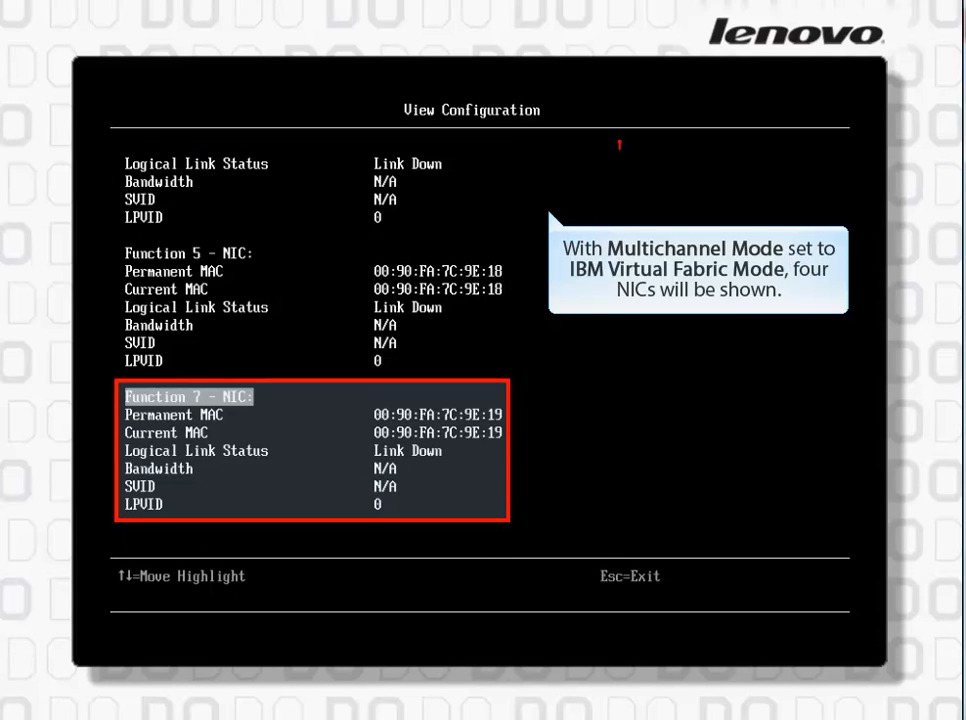
{"action": "key", "text": "Escape"}
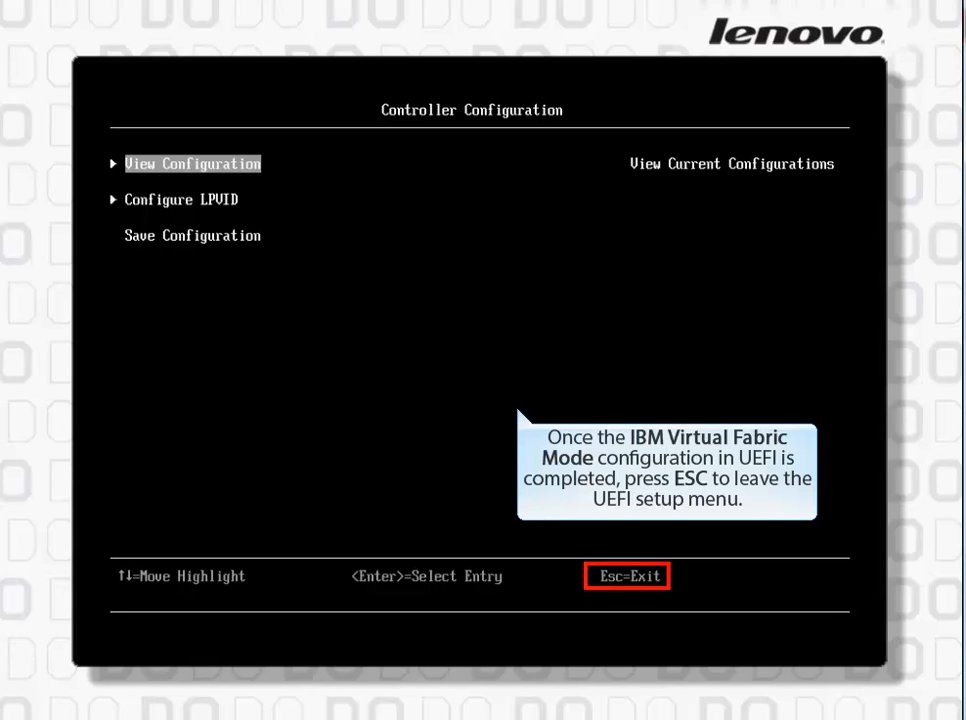
Back out of all the setup levels, save the changed settings and exit the setup utility
{"action": "key", "text": "Escape"}
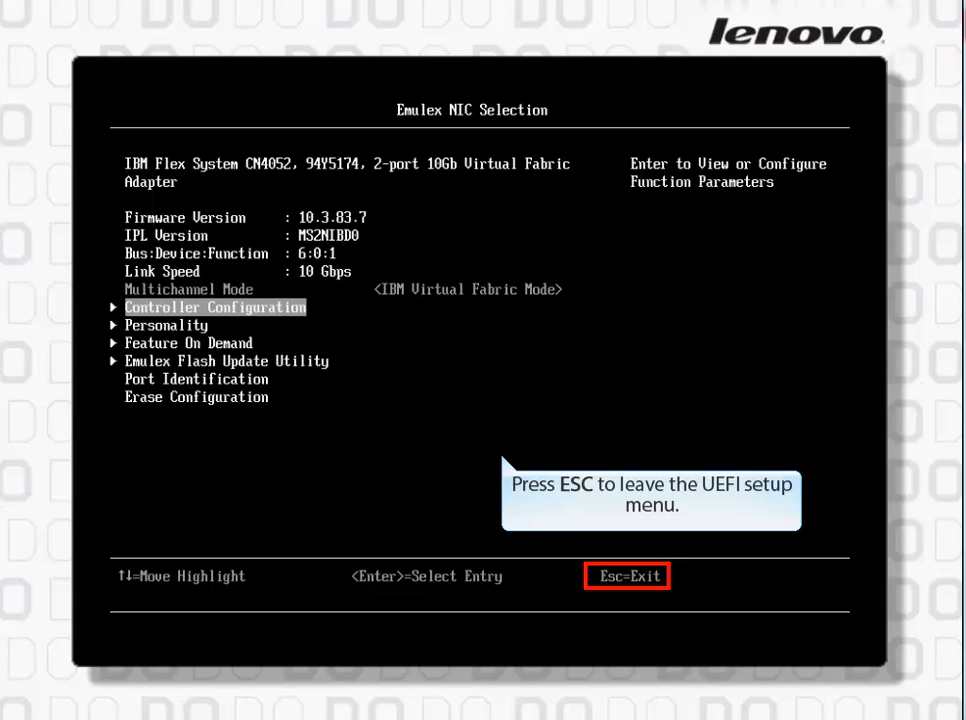
{"action": "key", "text": "Escape"}
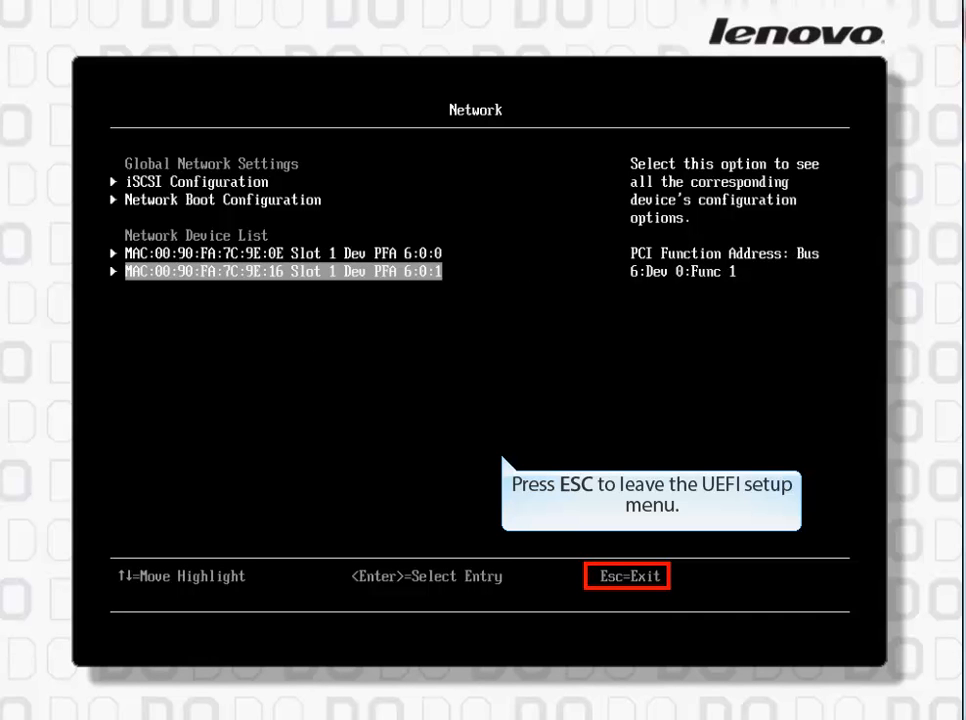
{"action": "key", "text": "Escape"}
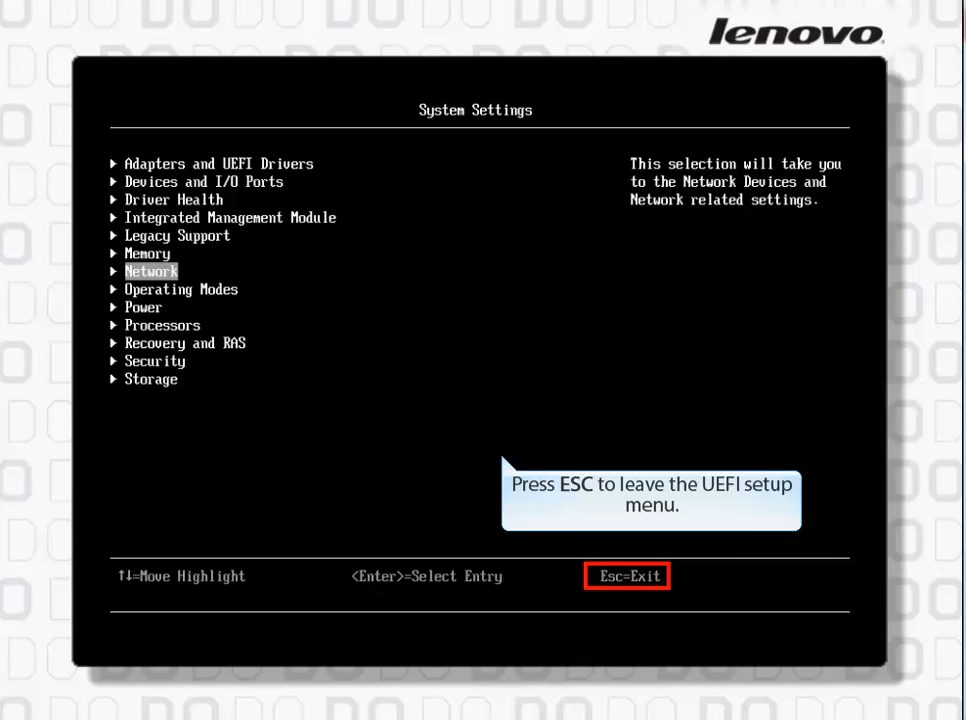
{"action": "key", "text": "Escape"}
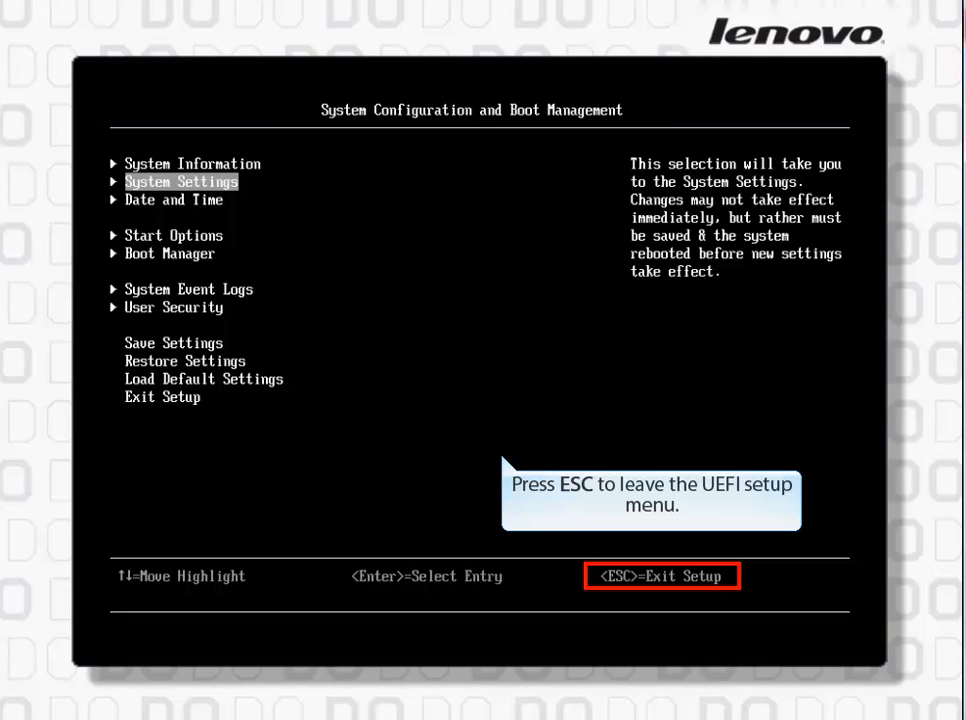
{"action": "key", "text": "Escape"}
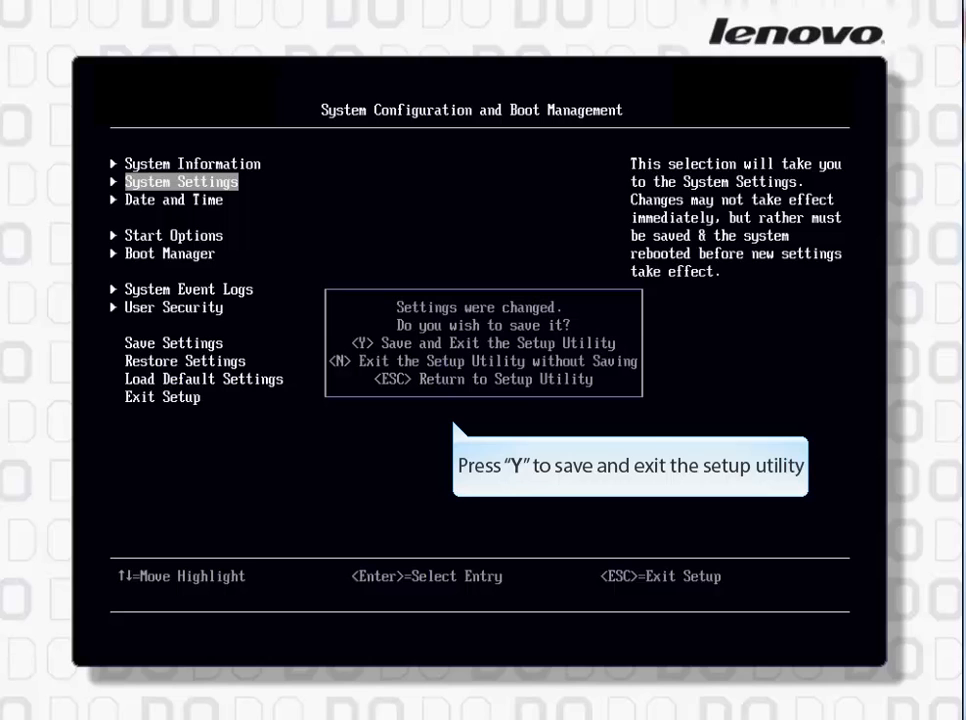
{"action": "key", "text": "y"}
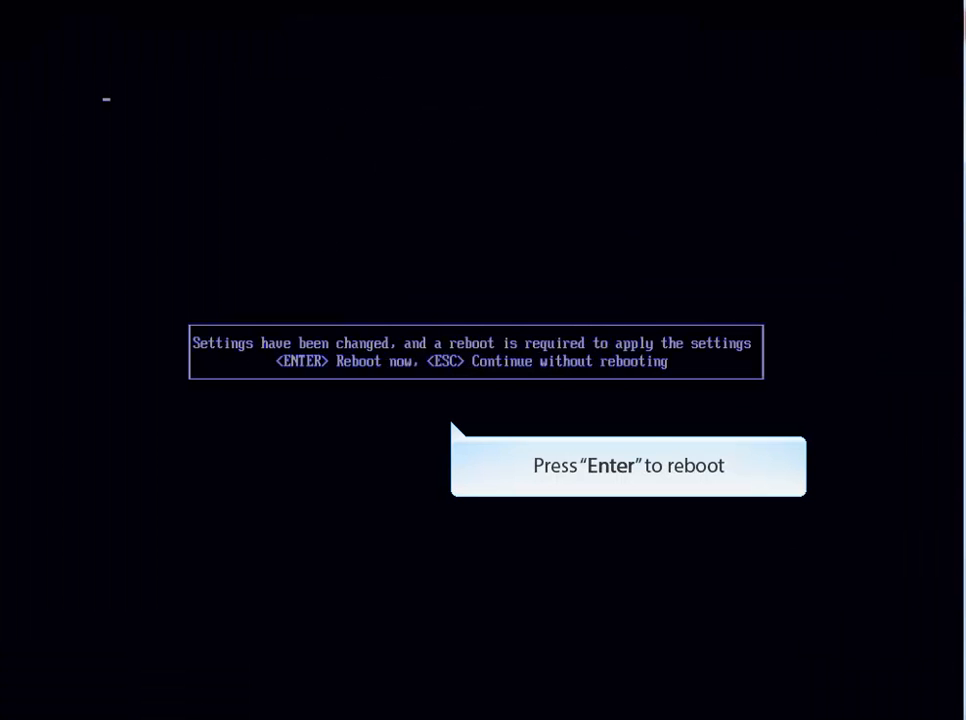
{"action": "key", "text": "Return"}
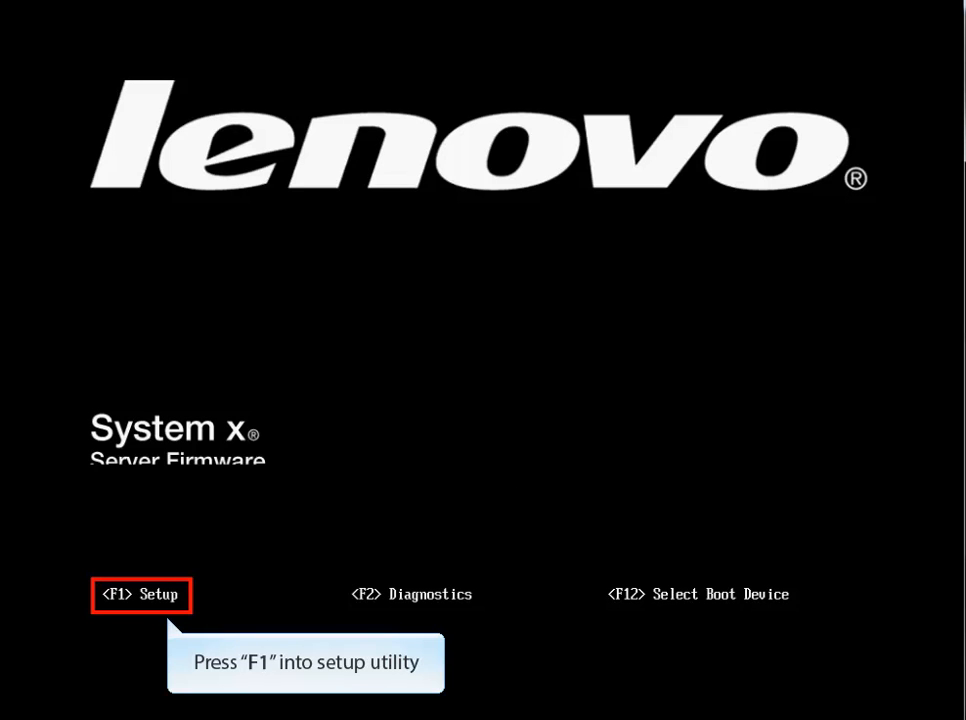
Re-enter the setup utility during boot and open the Network page of System Settings to check the device list
{"action": "key", "text": "F1"}
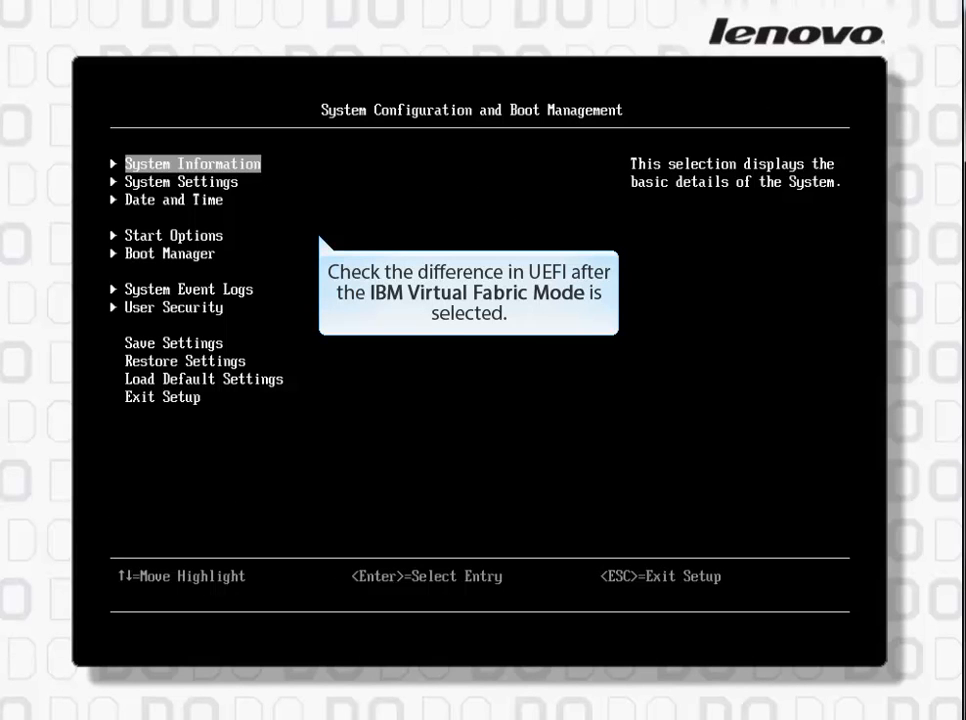
{"action": "key", "text": "Down"}
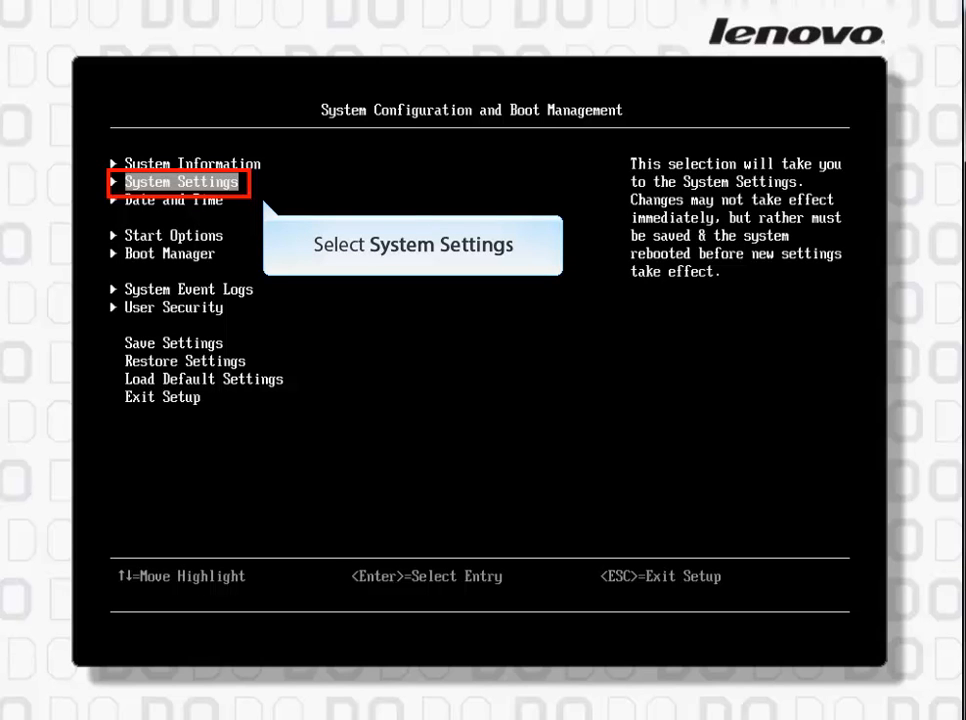
{"action": "key", "text": "Return"}
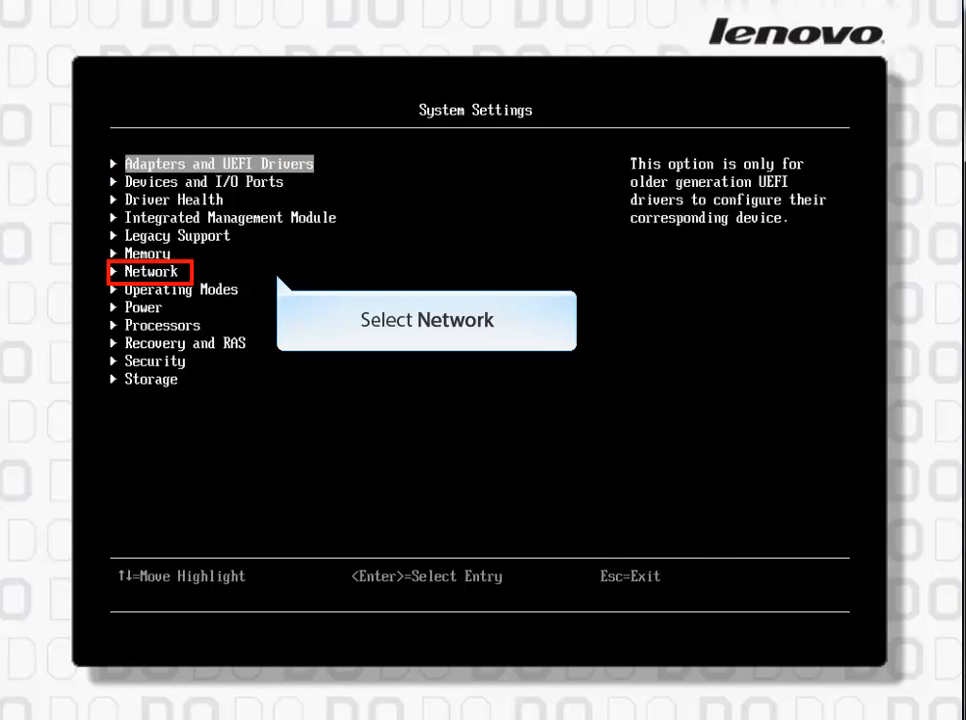
{"action": "key", "text": "Down"}
{"action": "key", "text": "Down"}
{"action": "key", "text": "Down"}
{"action": "key", "text": "Down"}
{"action": "key", "text": "Down"}
{"action": "key", "text": "Down"}
{"action": "key", "text": "Return"}
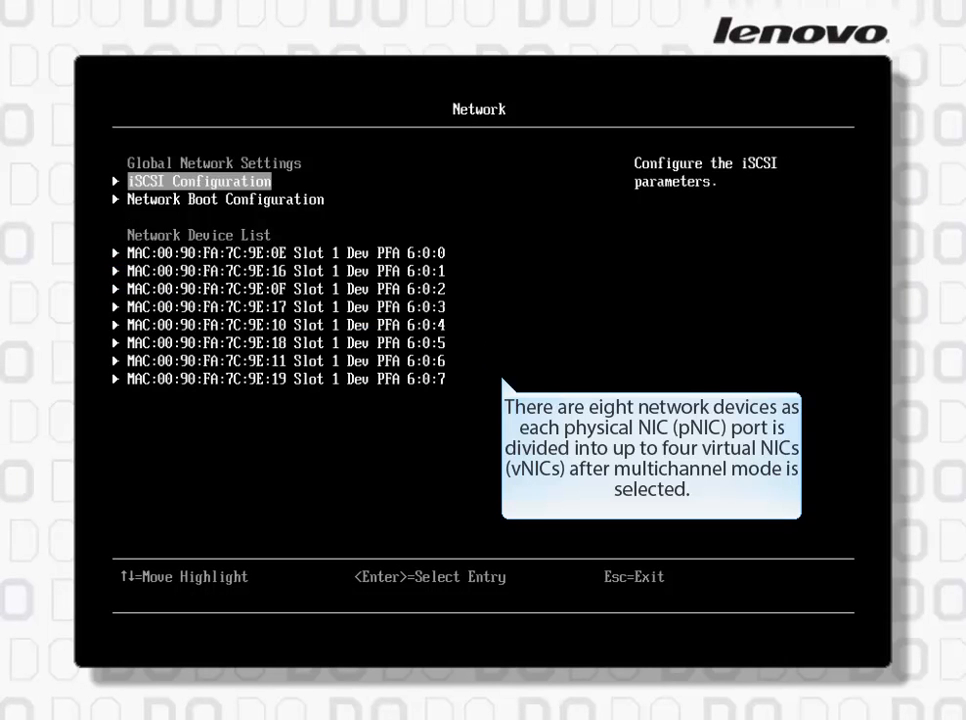